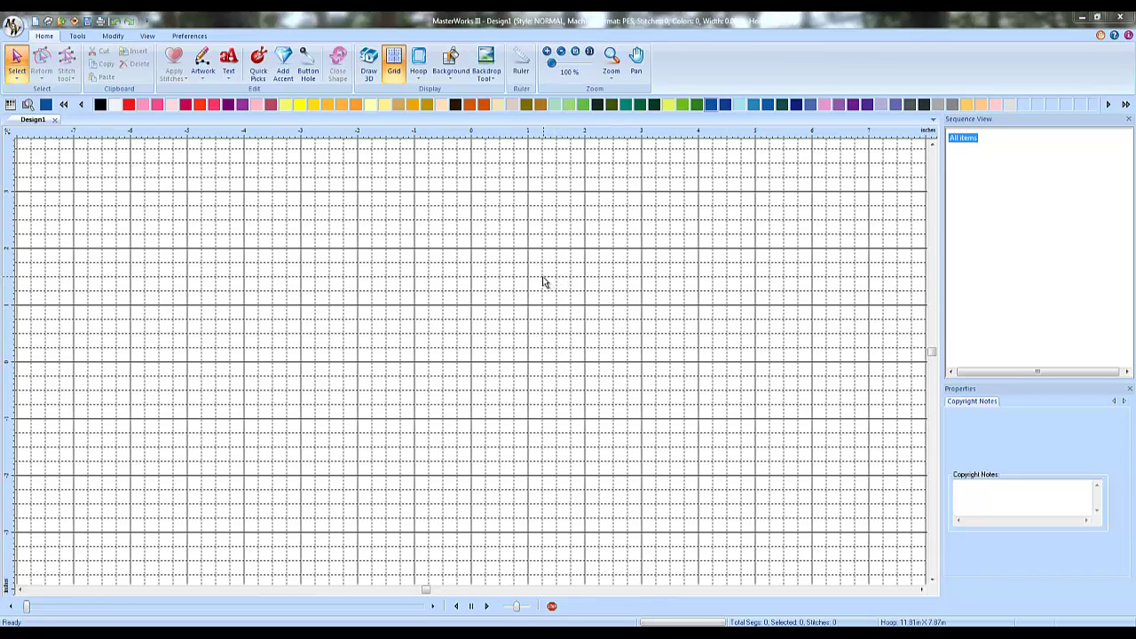
Step: Add a snowflake from the custom shapes library to the empty design as artwork
click(203, 67)
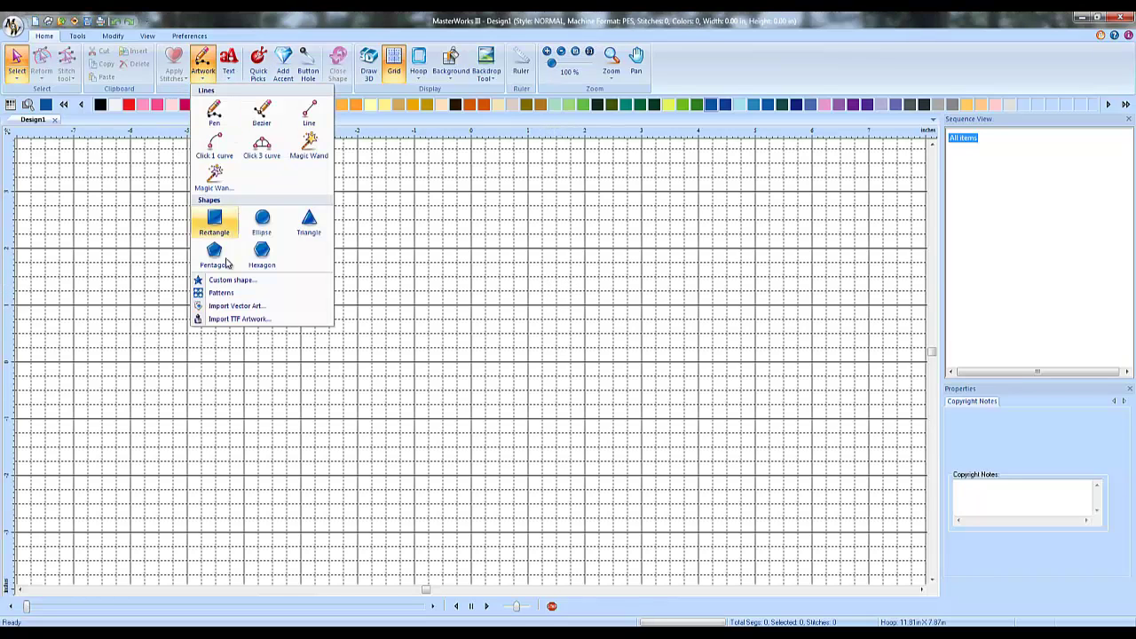
click(263, 281)
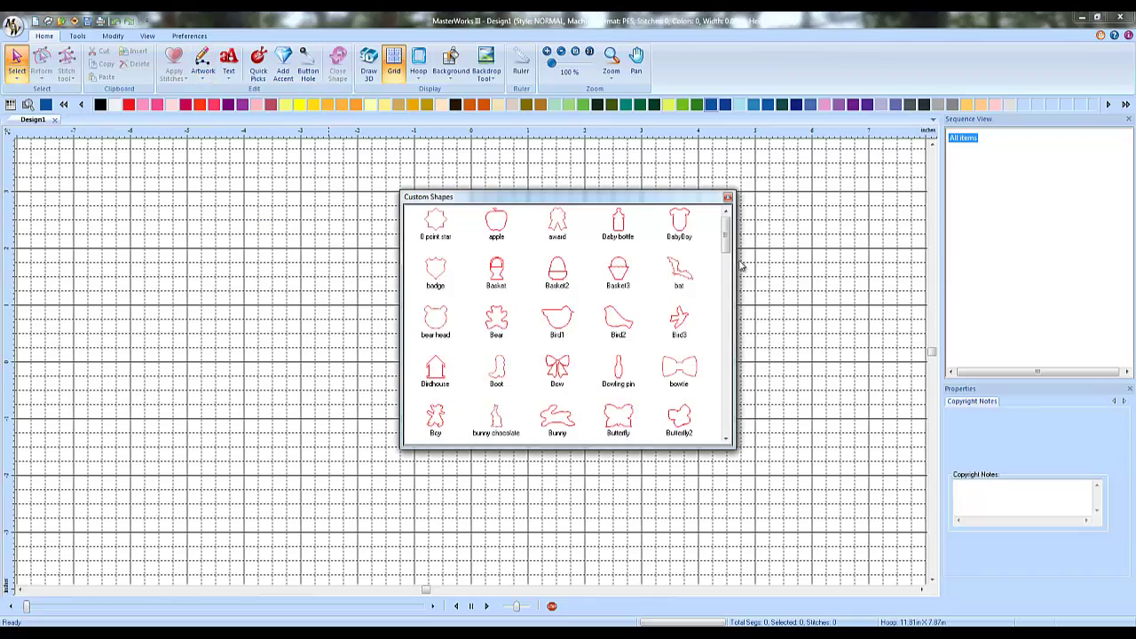
drag(726, 234, 722, 375)
double_click(561, 353)
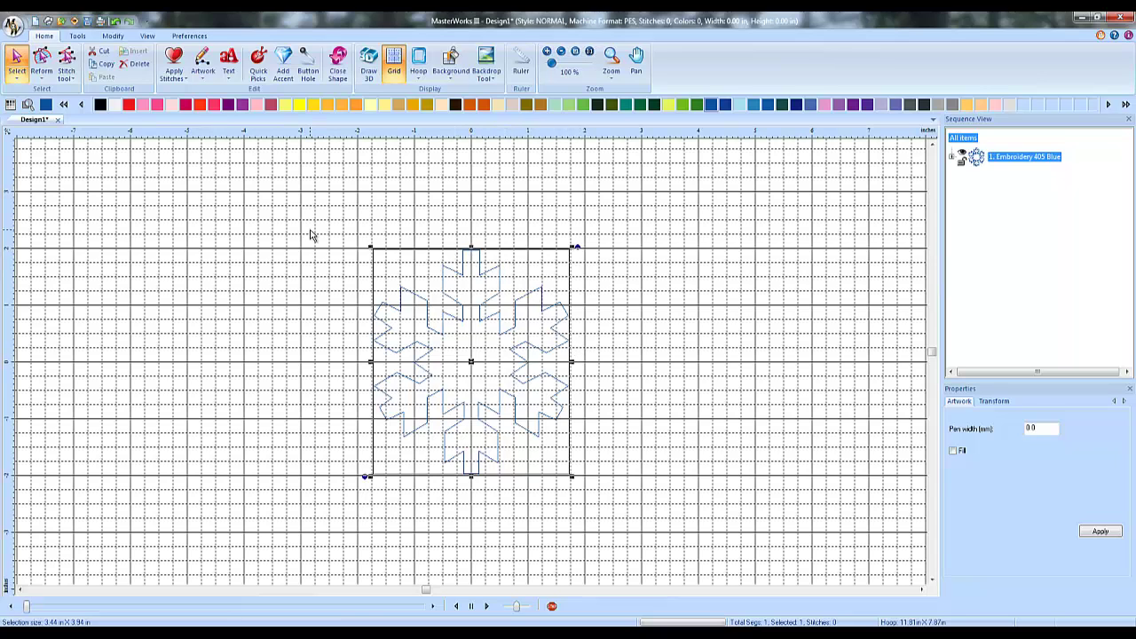
Step: Recolor the snowflake white, apply run stitches to its outline and deselect it
click(114, 104)
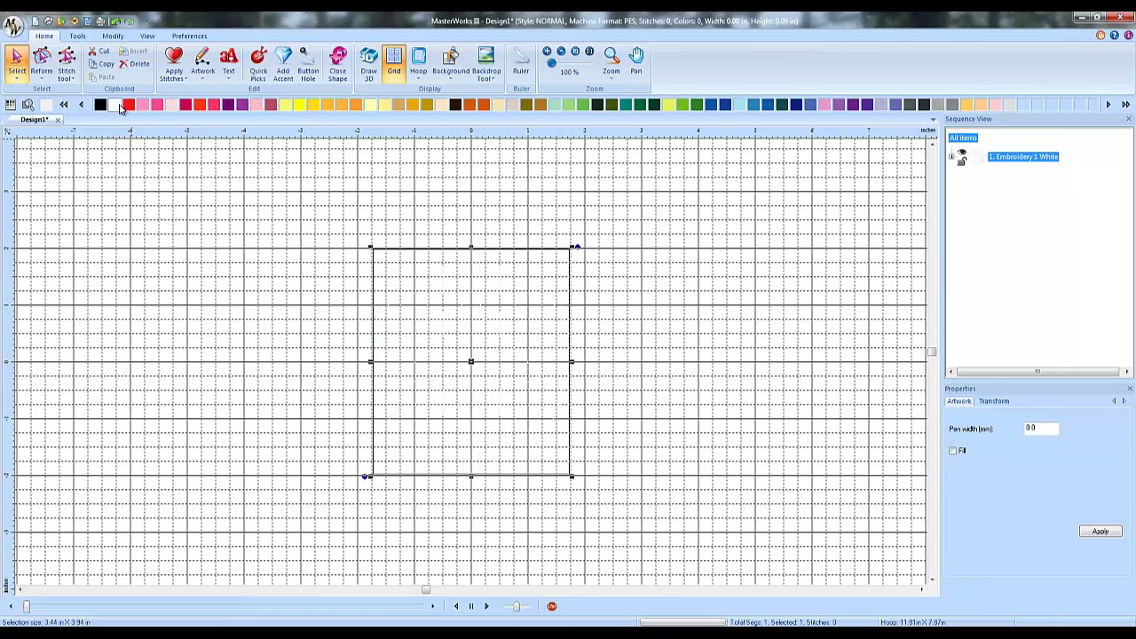
click(175, 74)
click(183, 108)
click(671, 270)
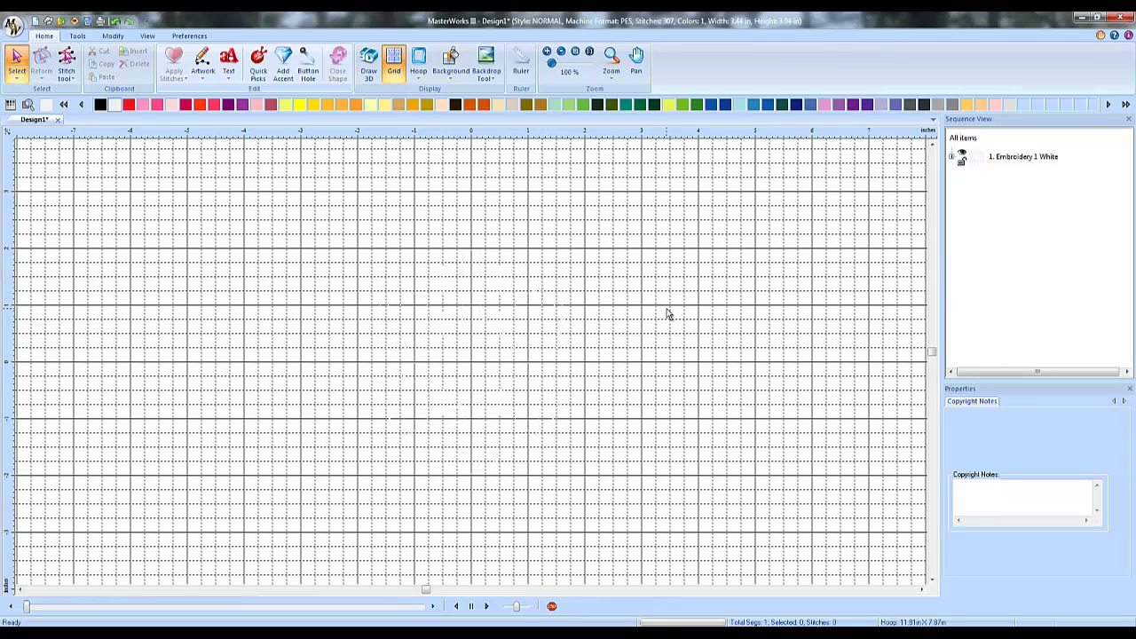
Step: Select the white snowflake and examine its outline nodes with the Reform tool, returning to normal selection
click(491, 278)
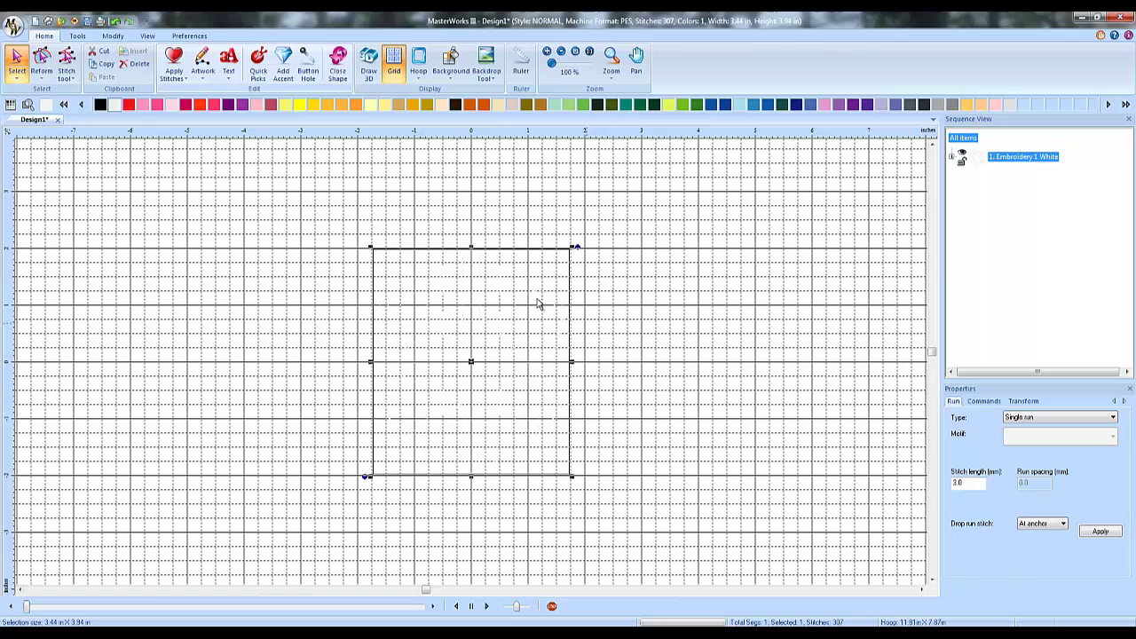
click(42, 58)
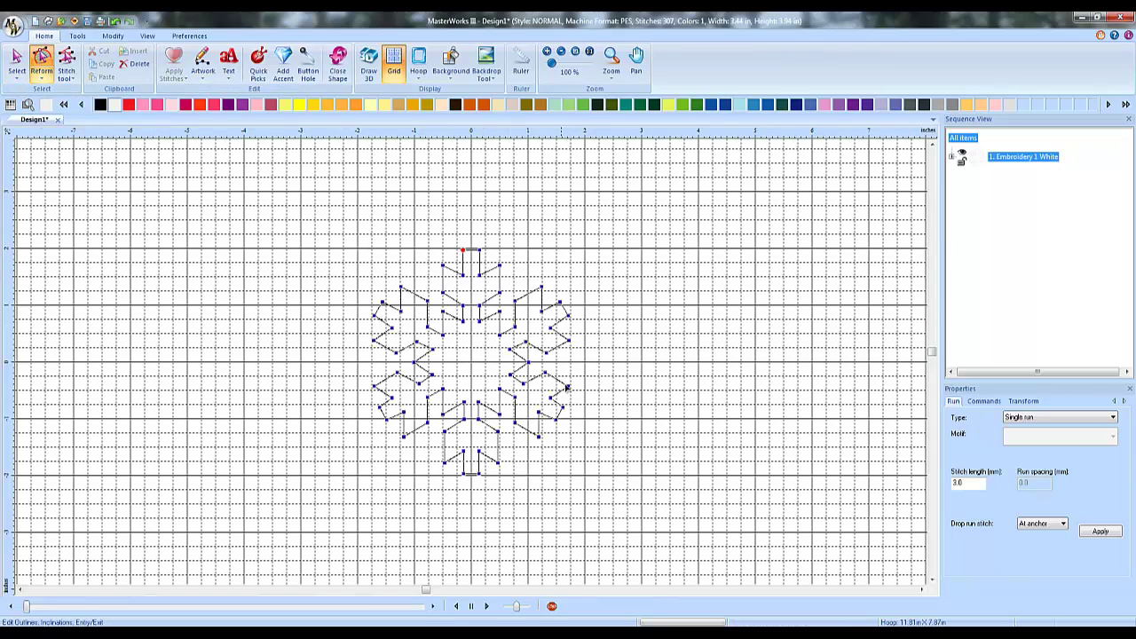
click(17, 62)
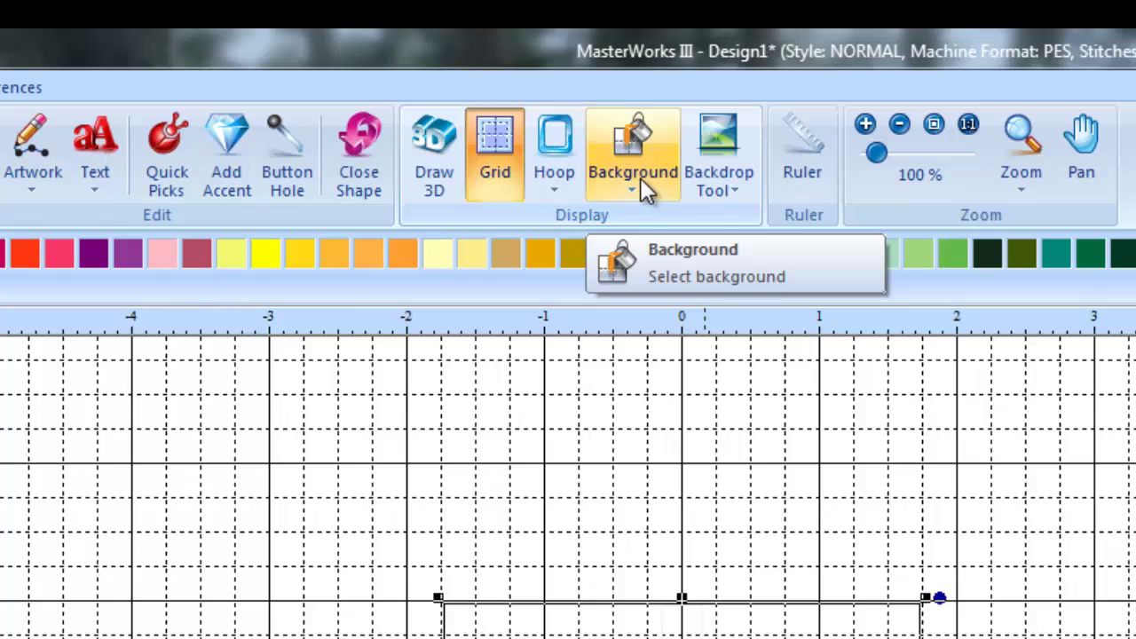
Step: Set the workspace background color to the light grey basic color (192, 192, 192)
click(640, 178)
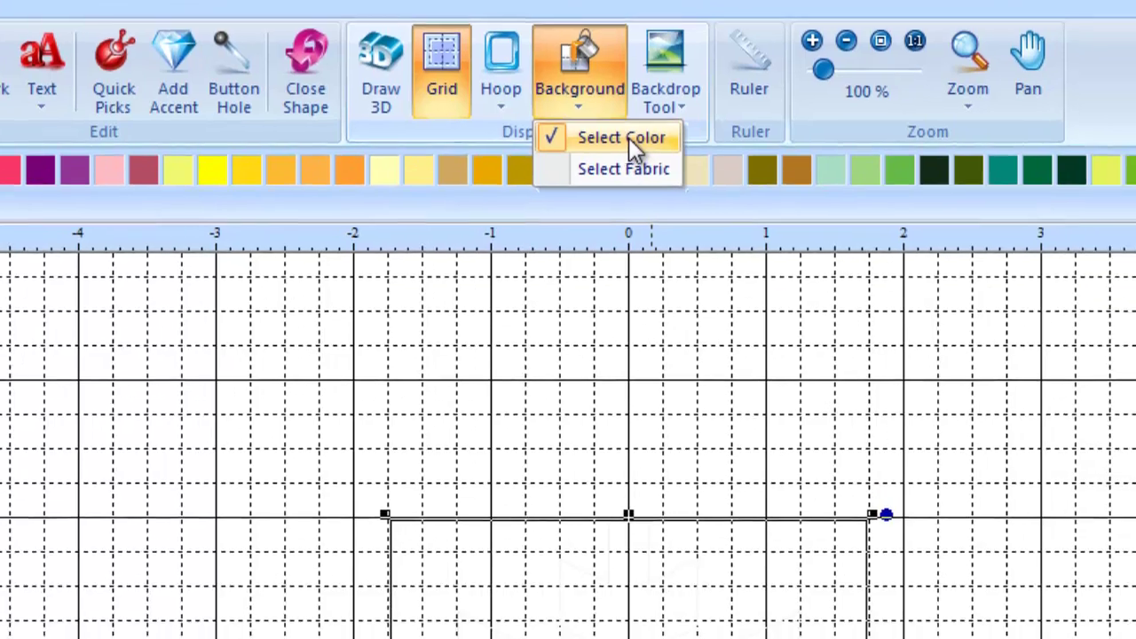
click(682, 221)
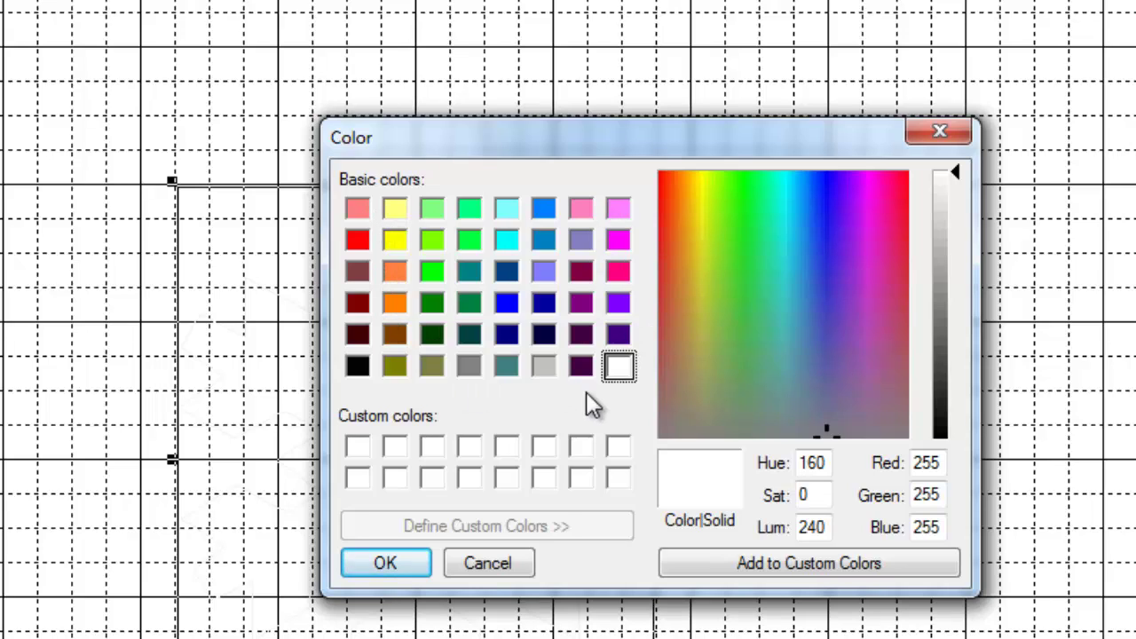
click(545, 366)
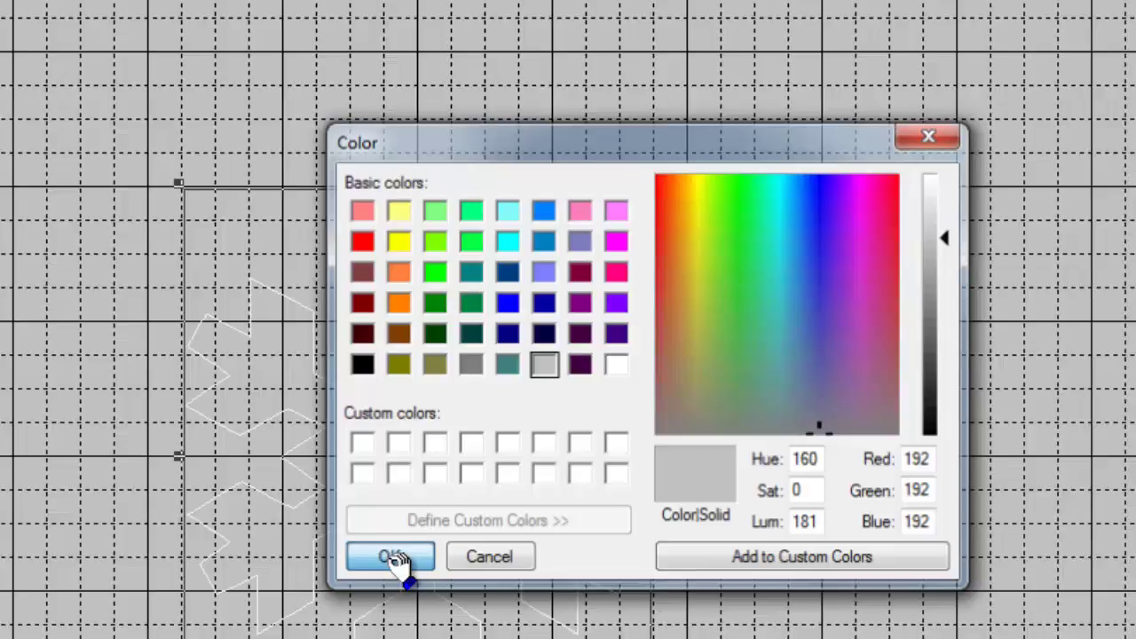
click(388, 565)
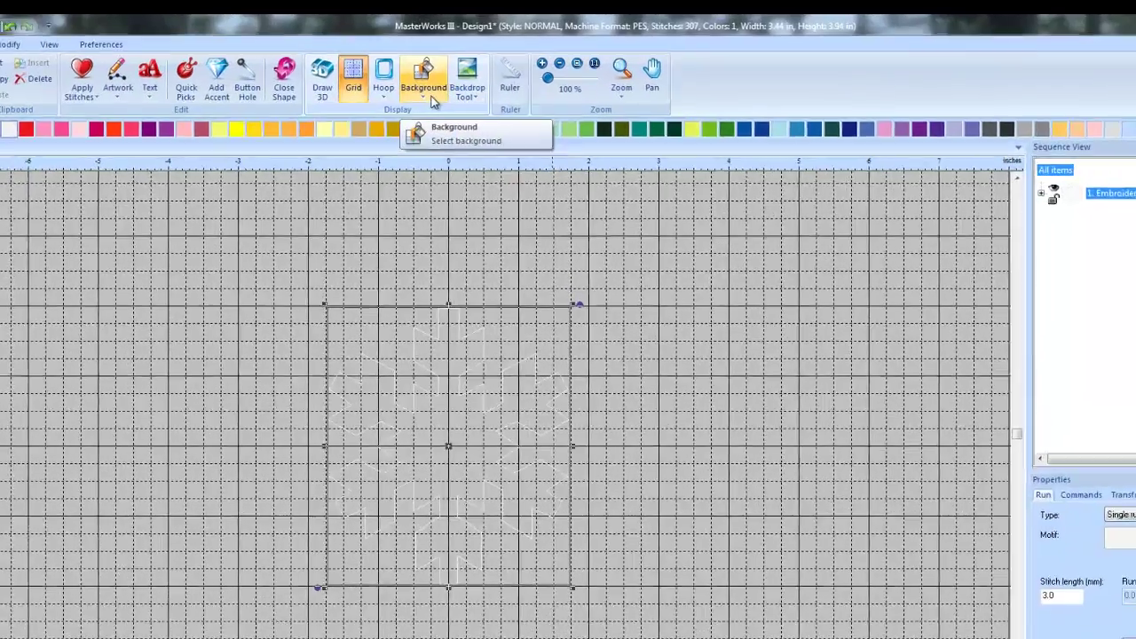
Step: Browse the supplied fabric images and load Beige Thatch as the workspace background
click(454, 78)
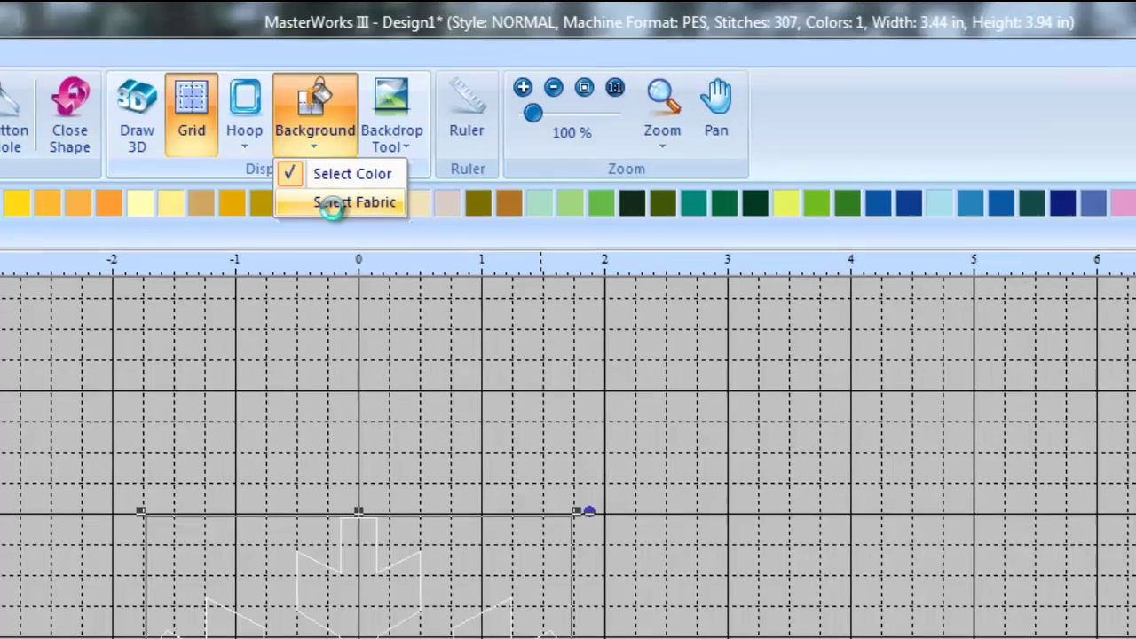
click(334, 227)
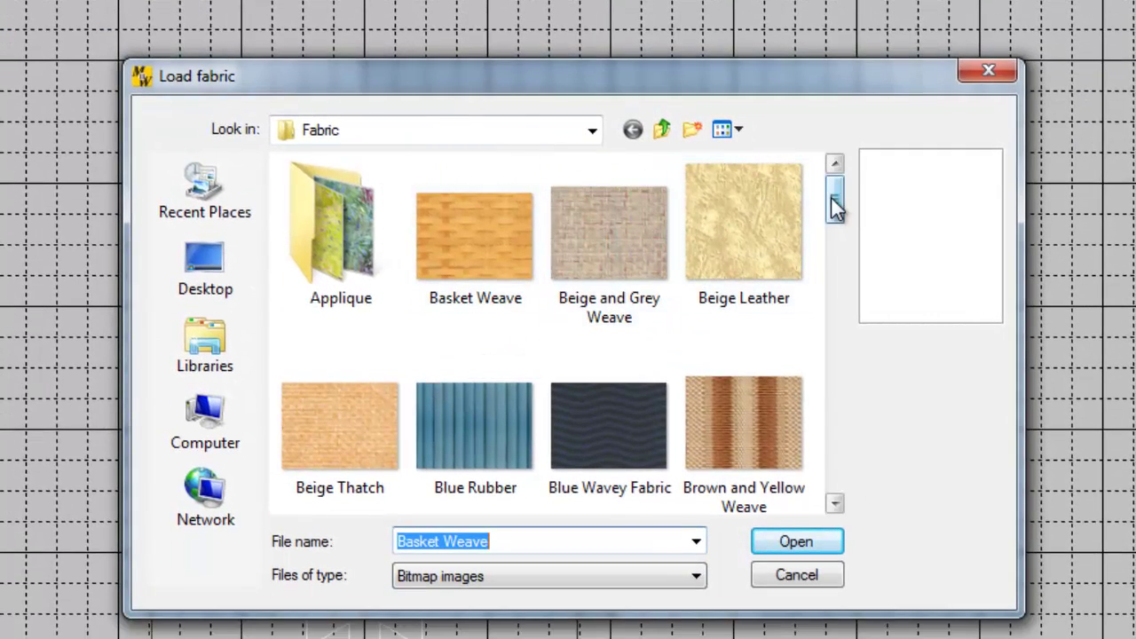
drag(837, 203, 805, 208)
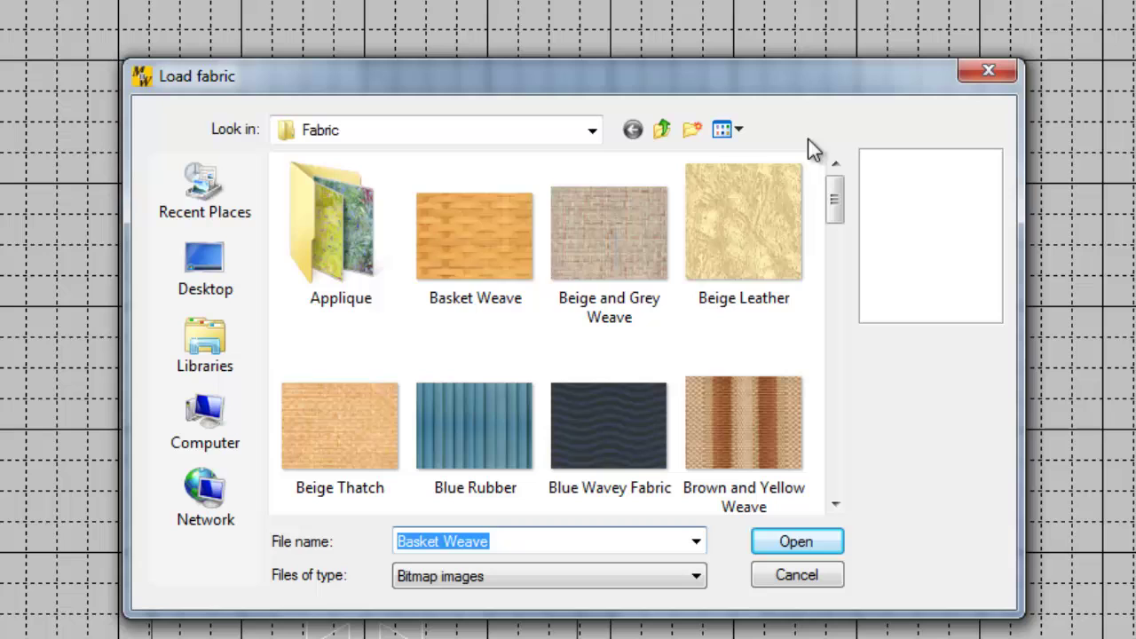
scroll(835, 226, down, 2)
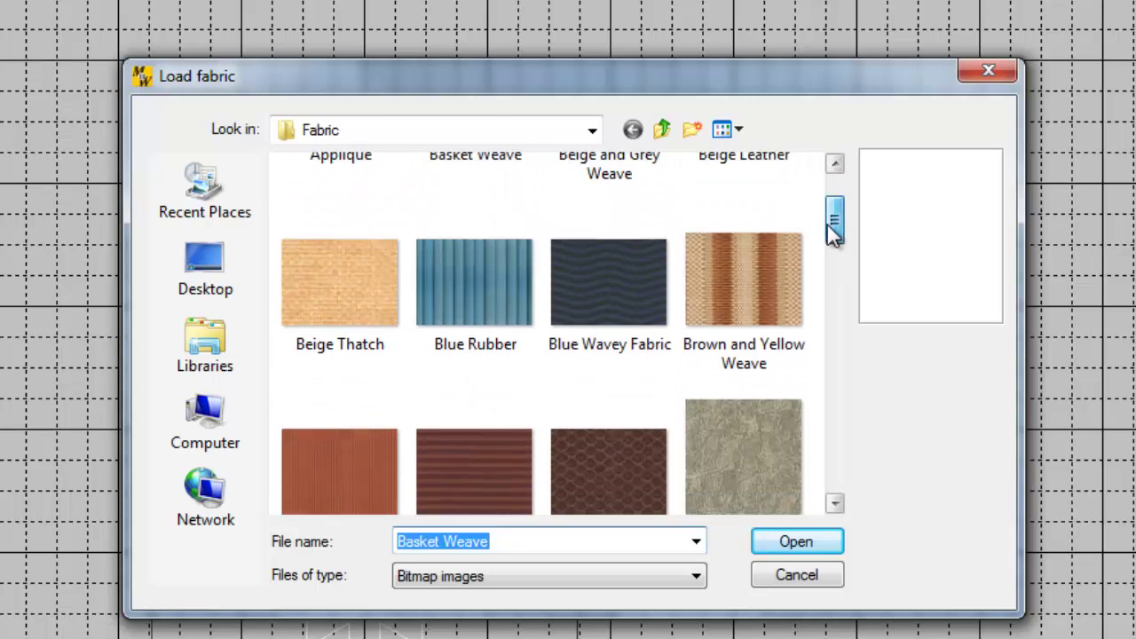
scroll(830, 222, up, 1)
scroll(826, 224, down, 1)
scroll(821, 233, down, 2)
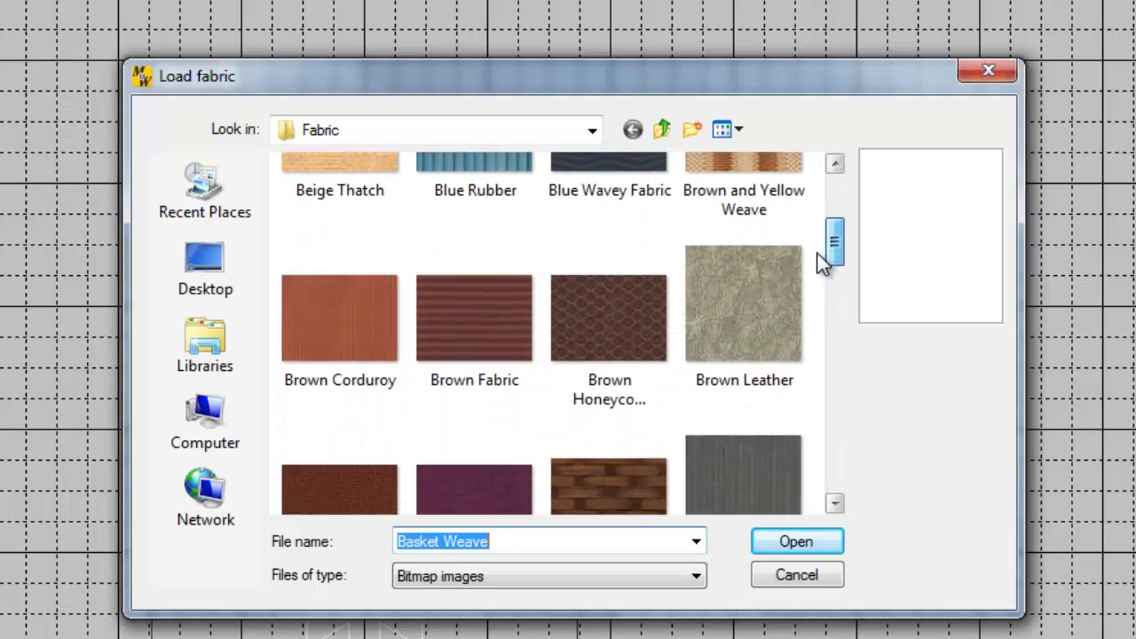
scroll(822, 262, down, 5)
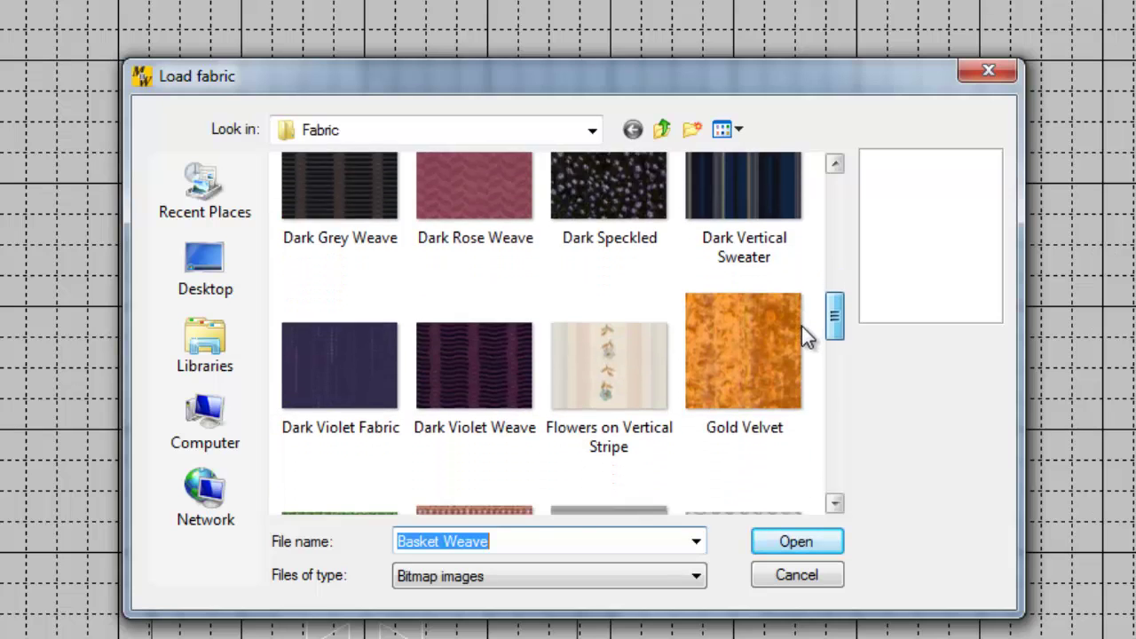
scroll(801, 325, down, 4)
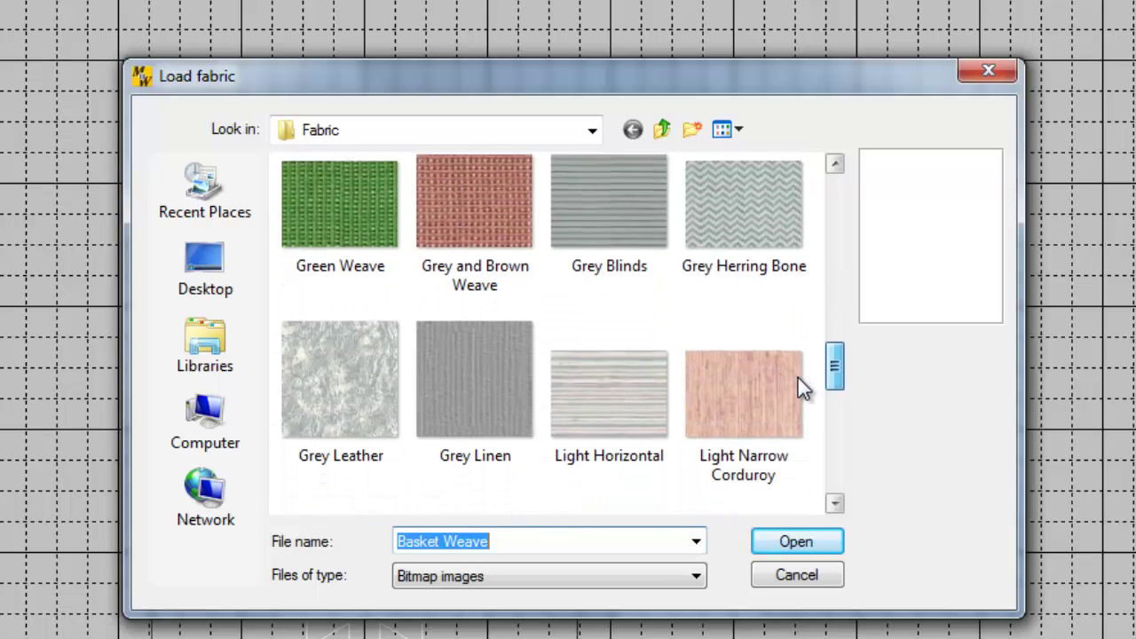
scroll(798, 381, down, 3)
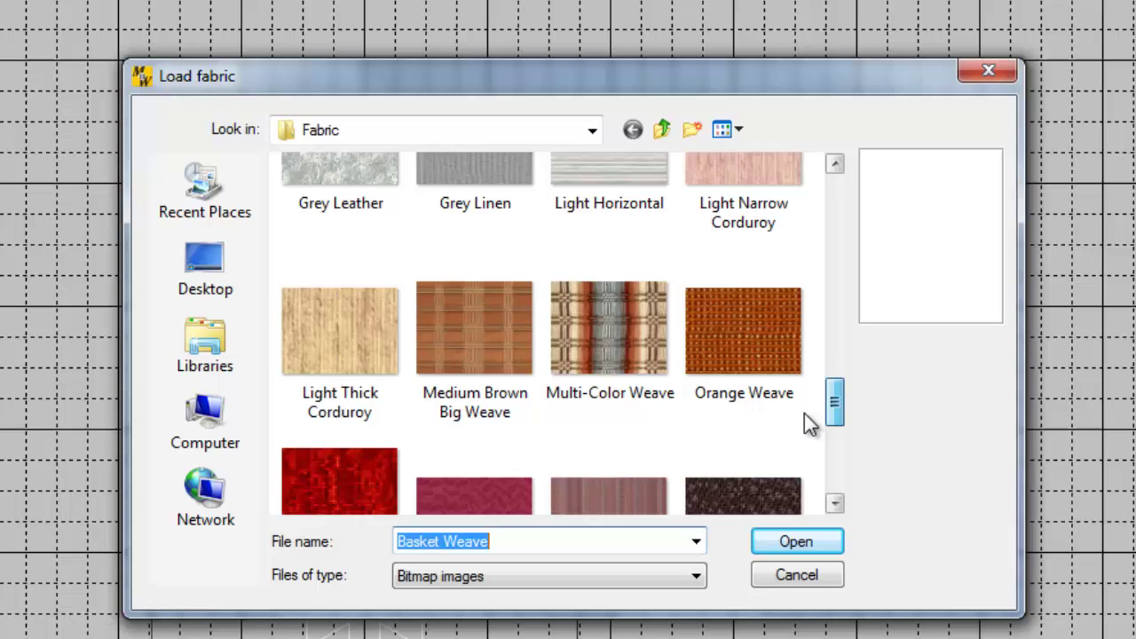
scroll(807, 425, down, 6)
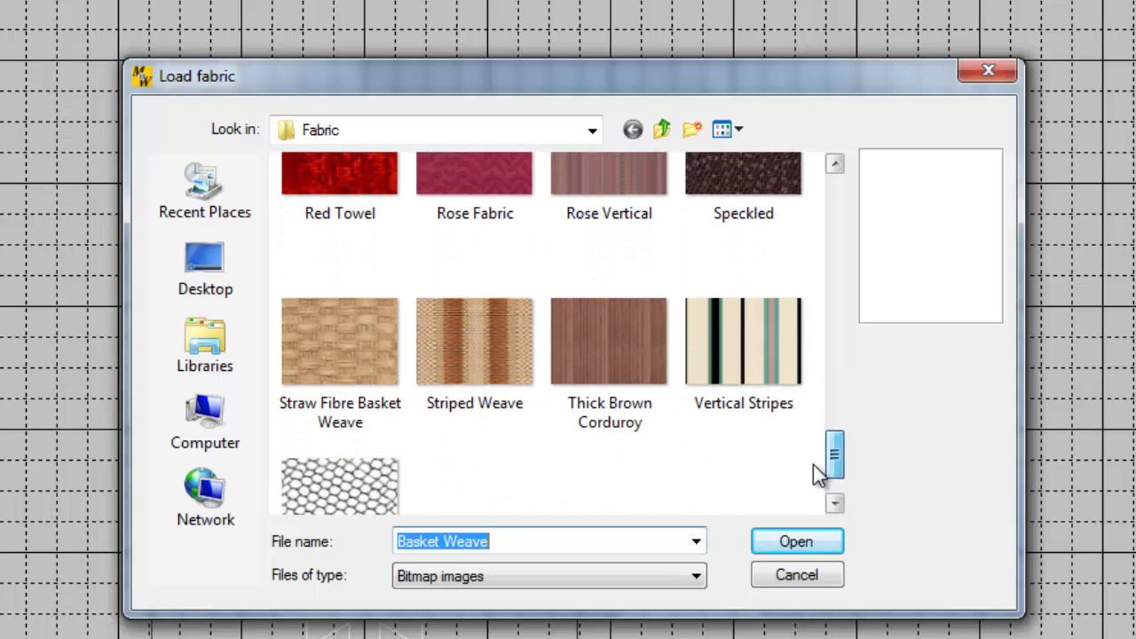
drag(819, 476, 824, 204)
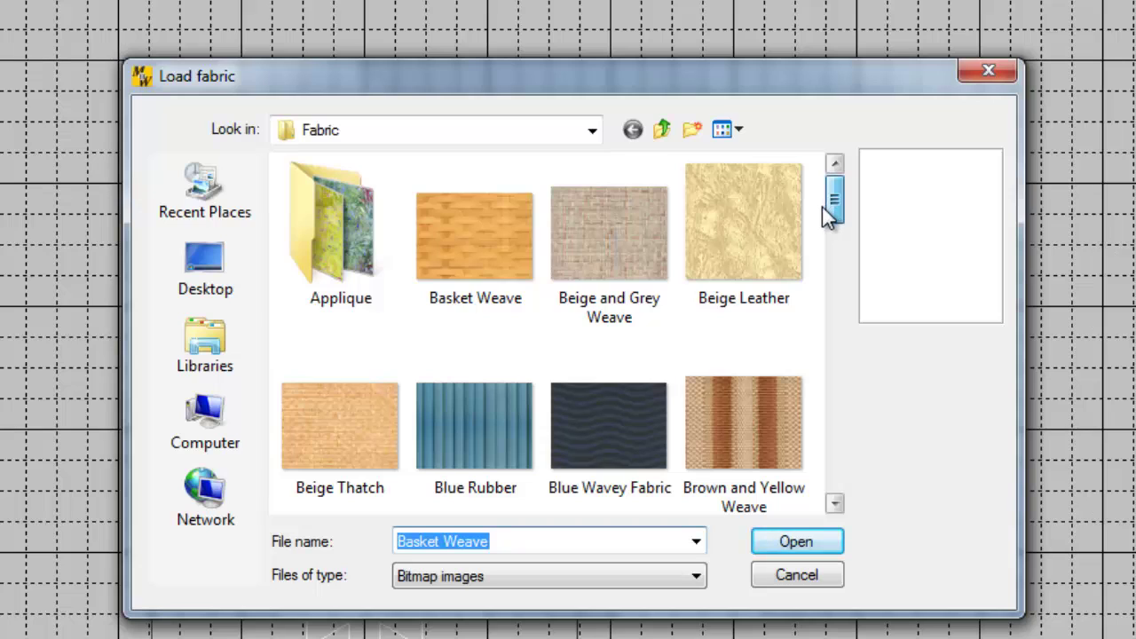
click(355, 424)
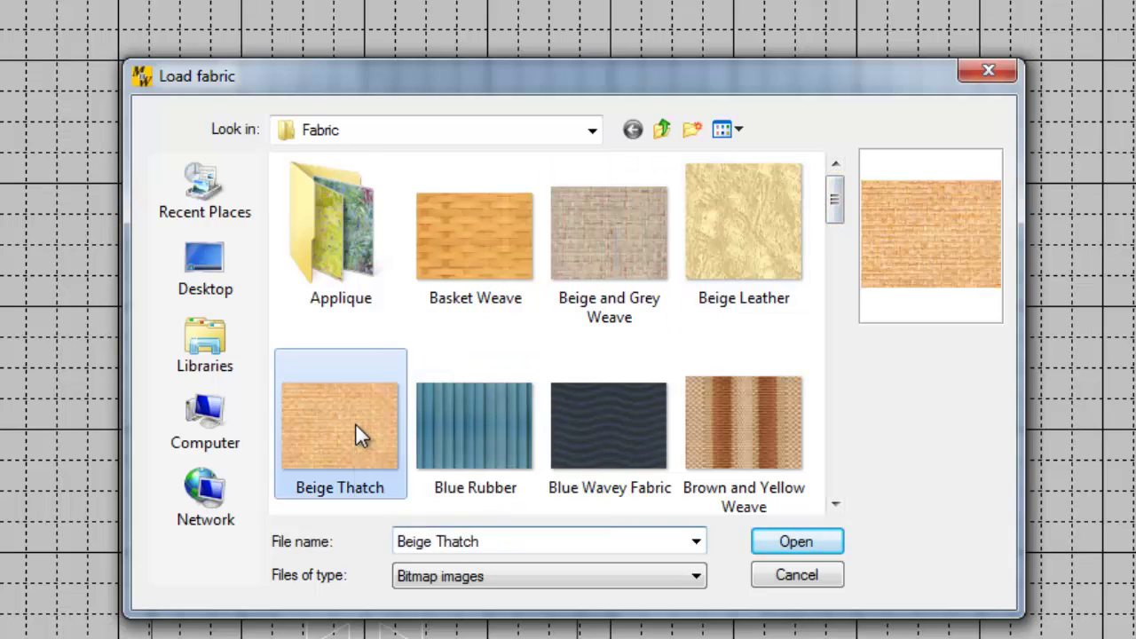
double_click(355, 422)
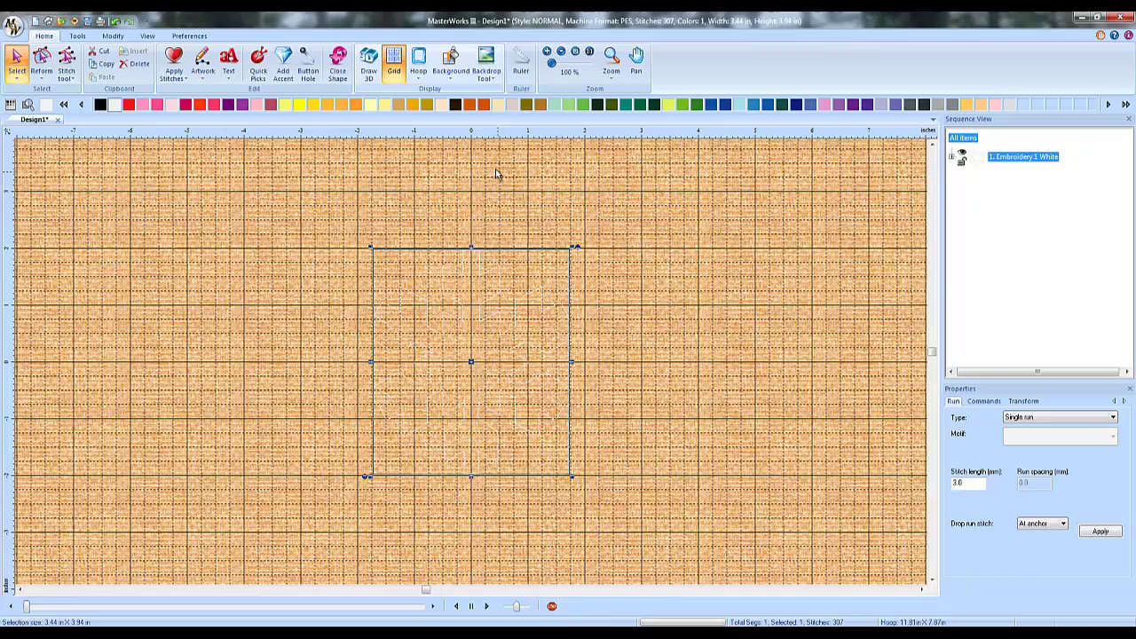
Step: Replace the workspace background with the Beige and Grey Weave fabric
click(451, 73)
click(464, 97)
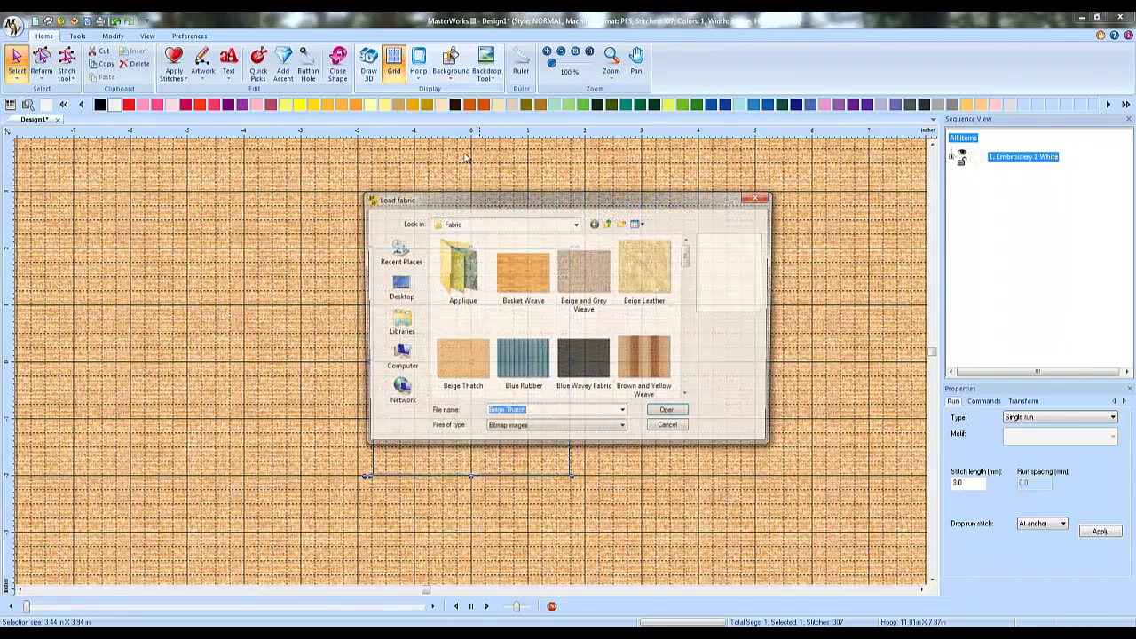
double_click(612, 275)
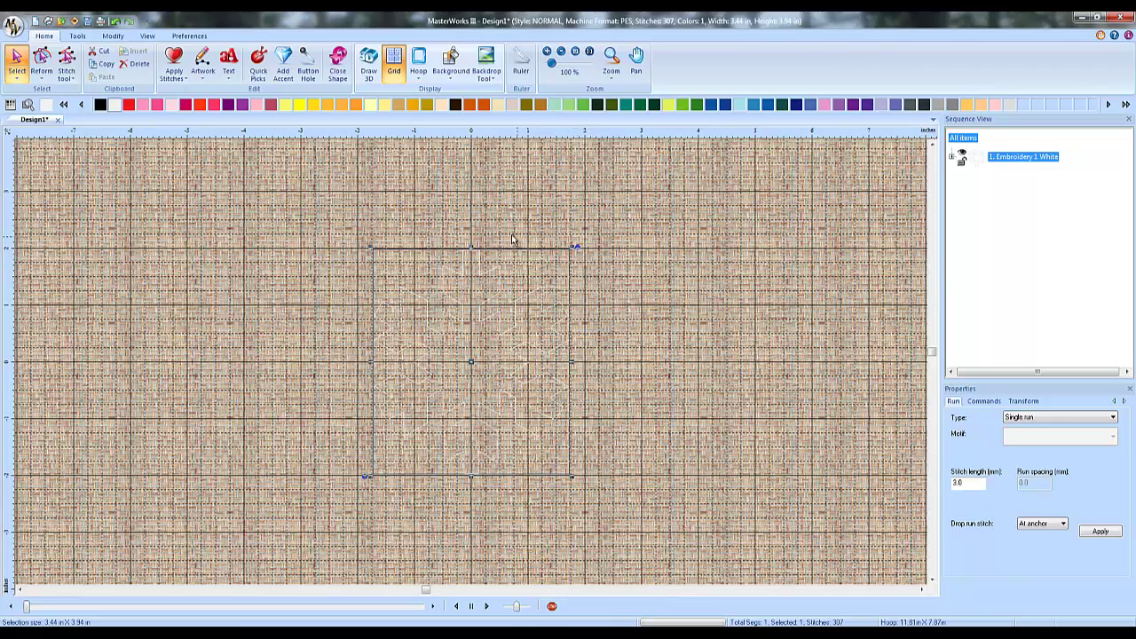
Step: Examine the fabric library's folder location, its image files and the Applique subfolder without loading another fabric
click(451, 80)
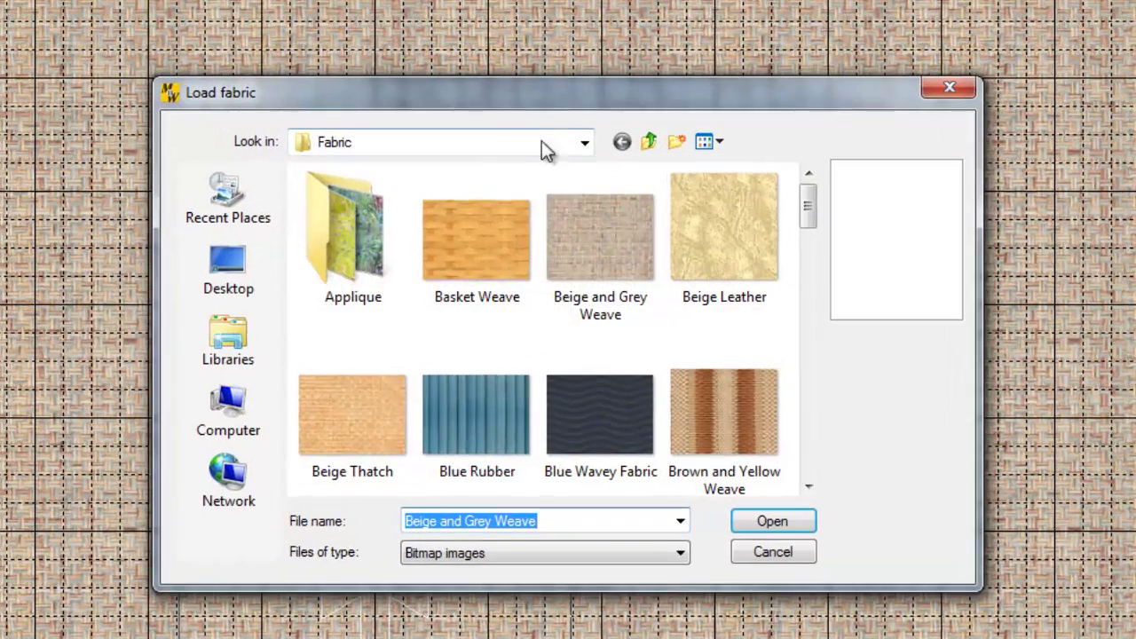
click(579, 209)
click(584, 145)
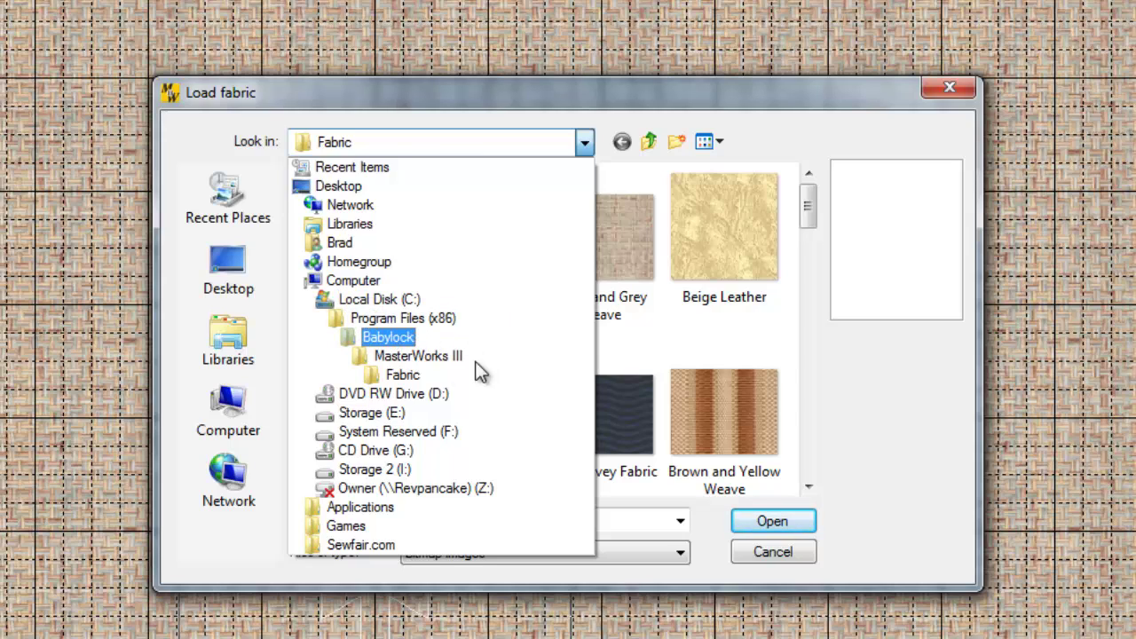
click(404, 375)
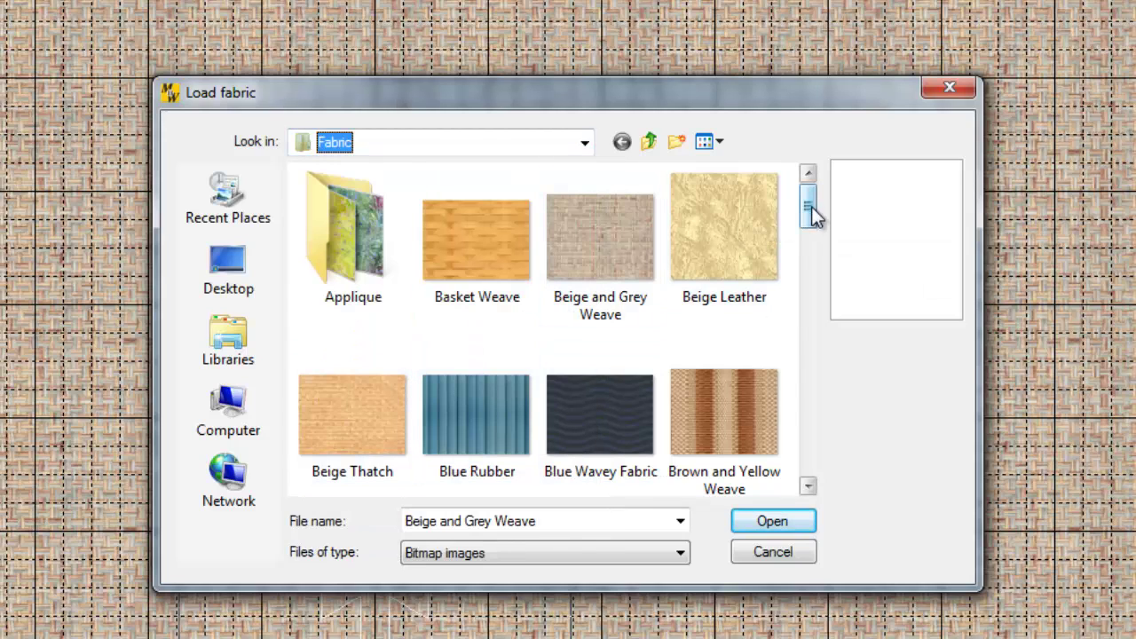
mouse_move(813, 217)
mouse_down()
mouse_move(789, 328)
mouse_move(796, 209)
mouse_up()
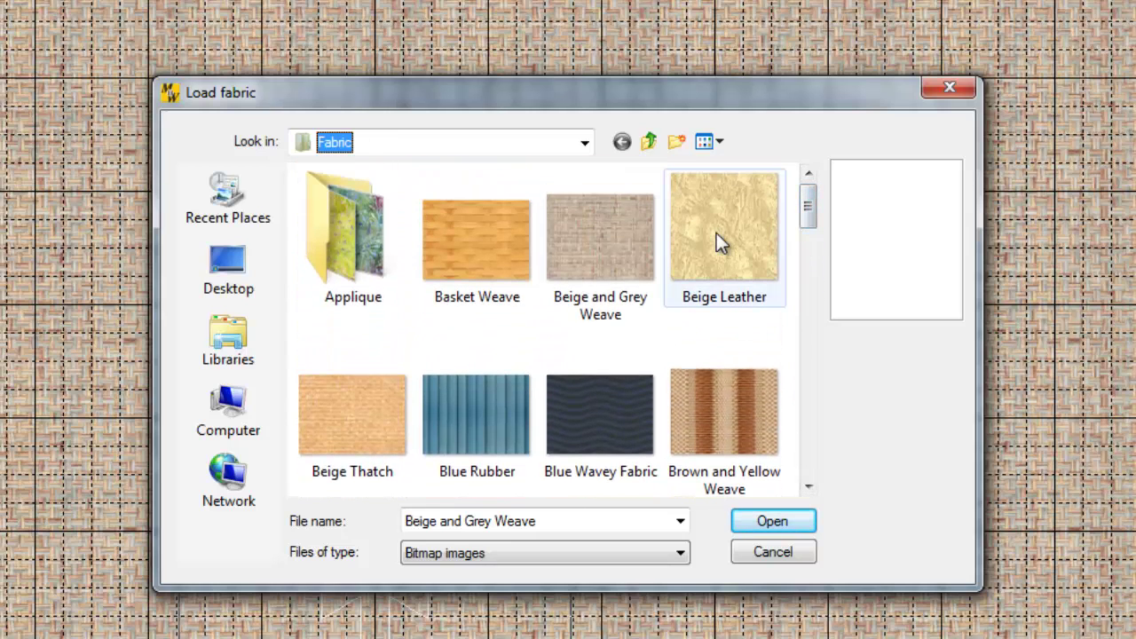
mouse_move(718, 238)
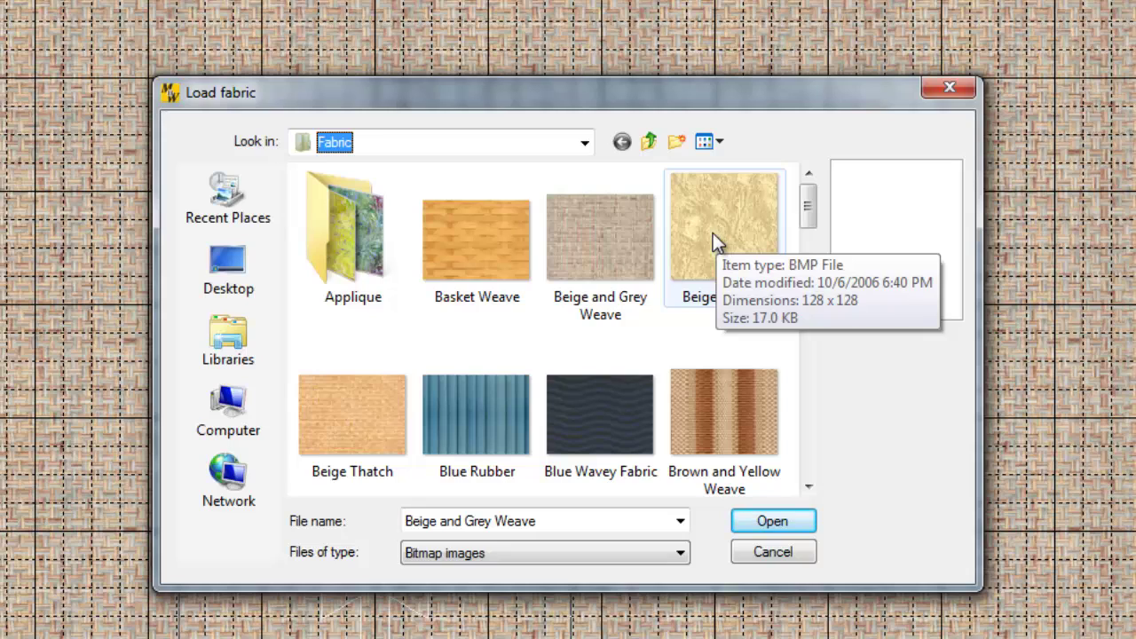
mouse_move(595, 256)
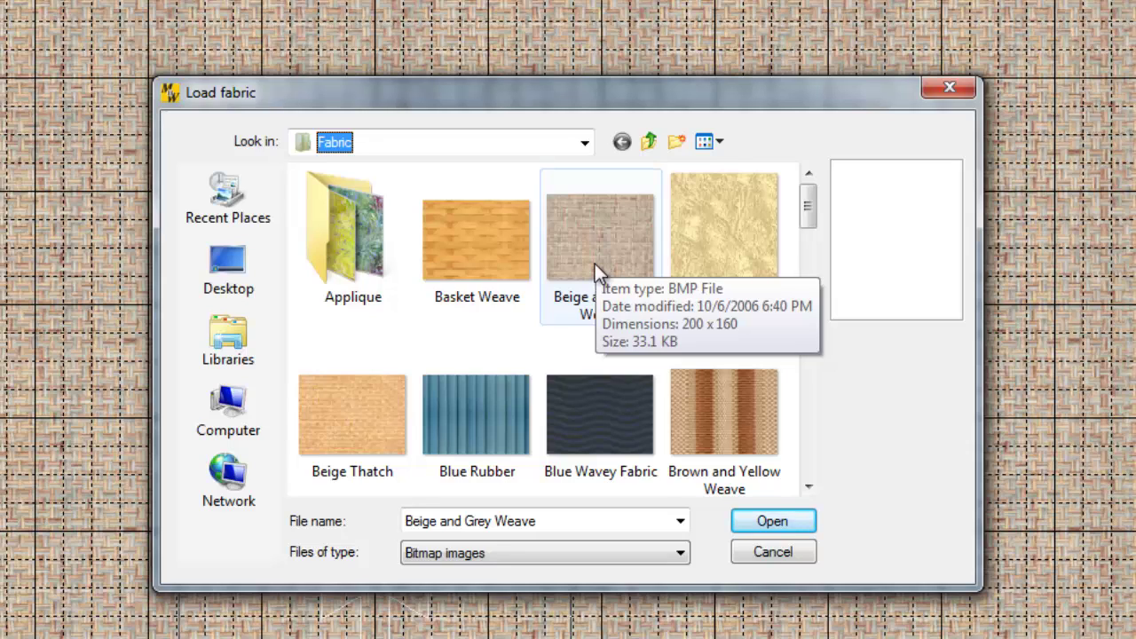
mouse_move(805, 217)
mouse_down()
mouse_move(810, 275)
mouse_move(810, 213)
mouse_up()
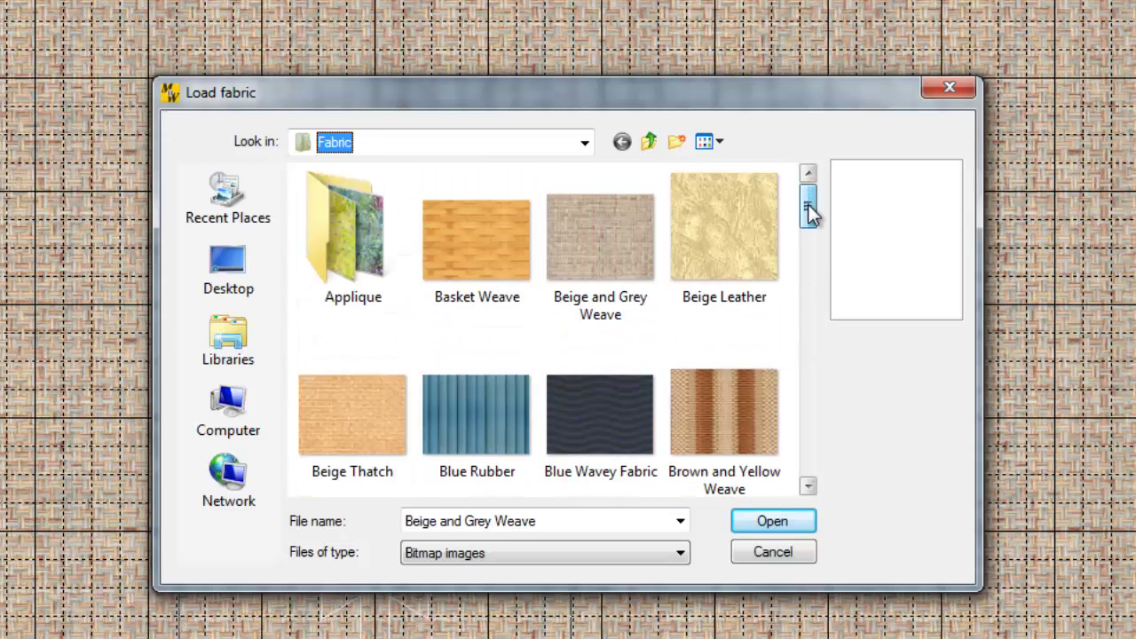
double_click(371, 265)
drag(806, 233, 780, 226)
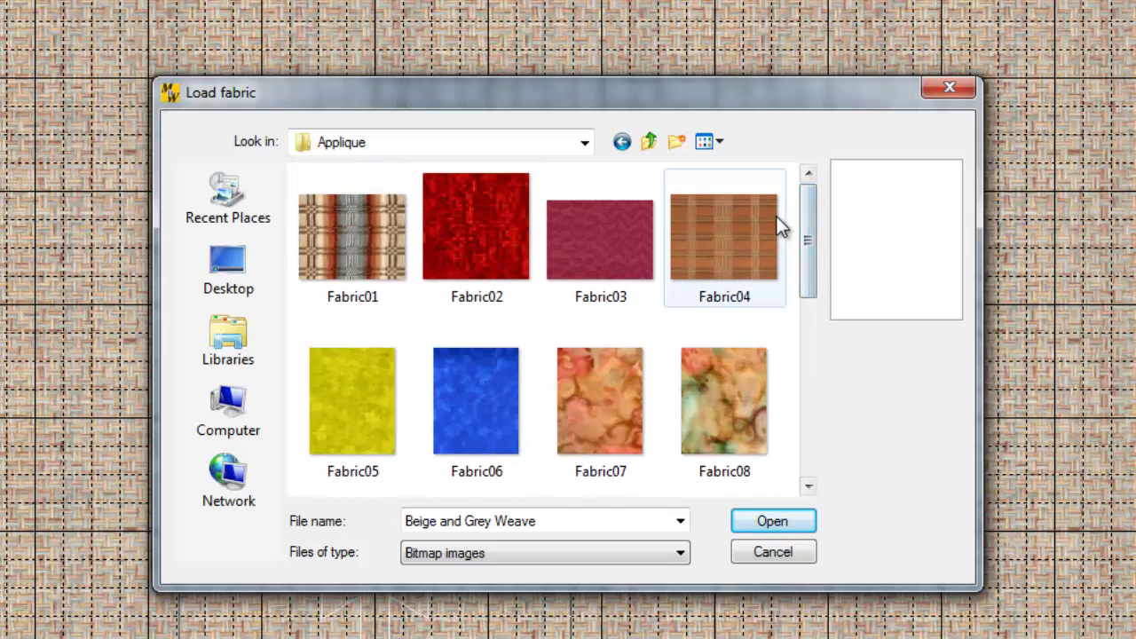
click(763, 553)
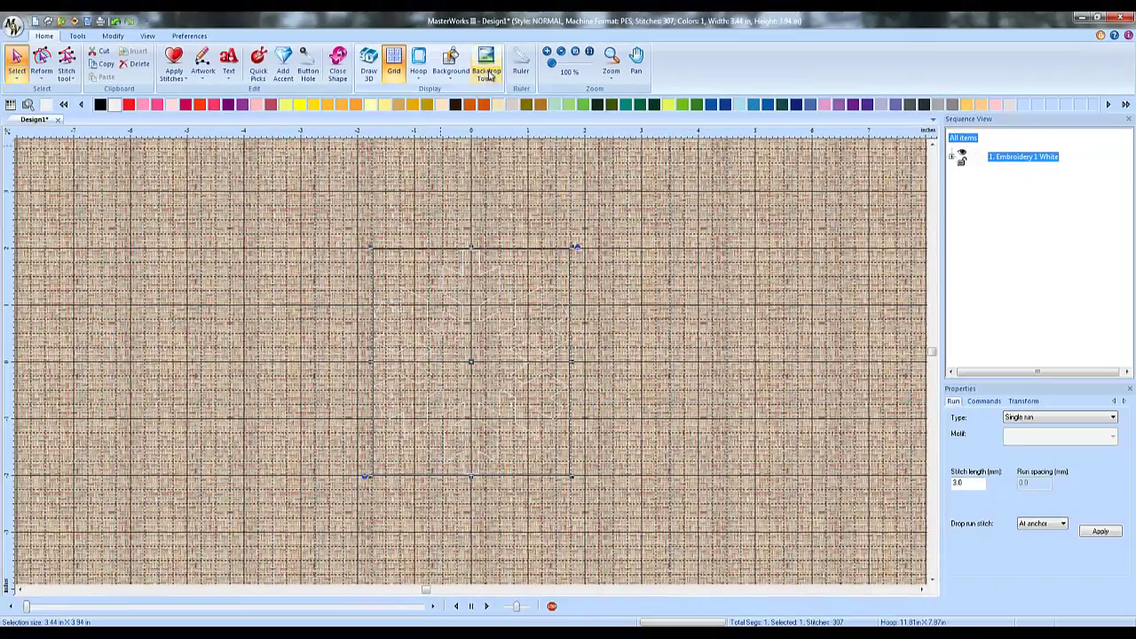
Step: Replace the workspace's fabric background with the light grey basic color (192, 192, 192)
click(460, 80)
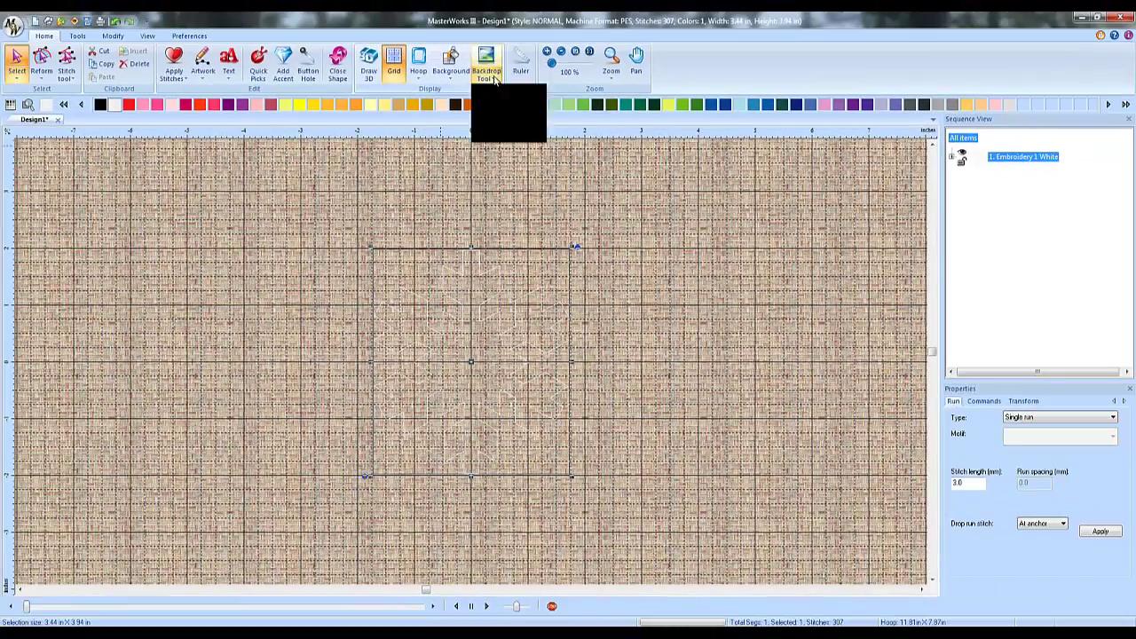
click(467, 91)
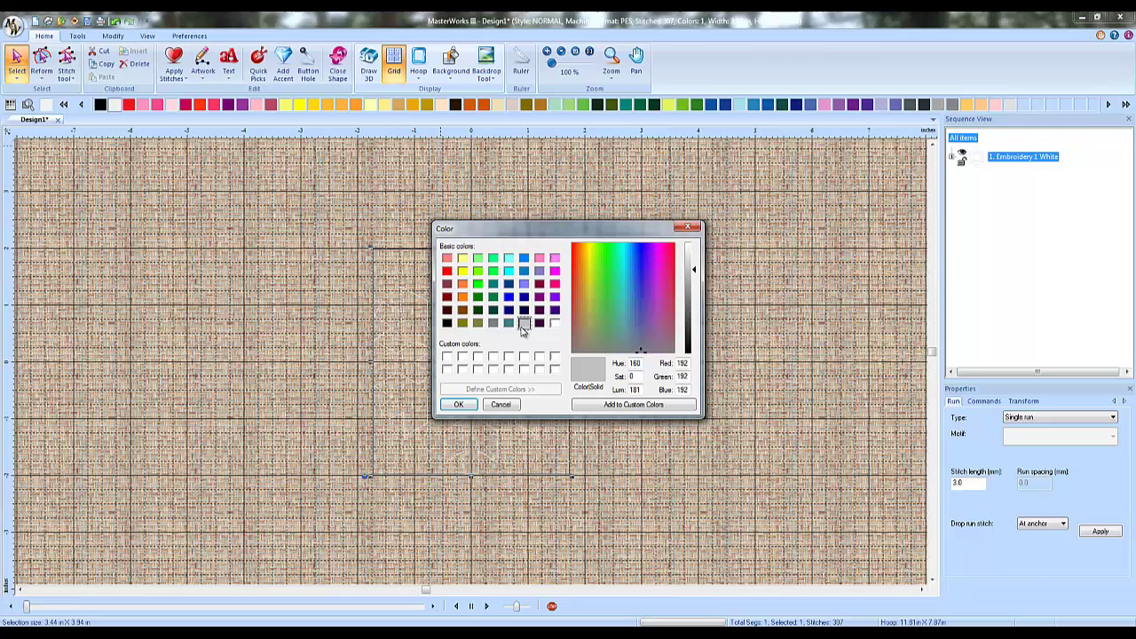
click(471, 404)
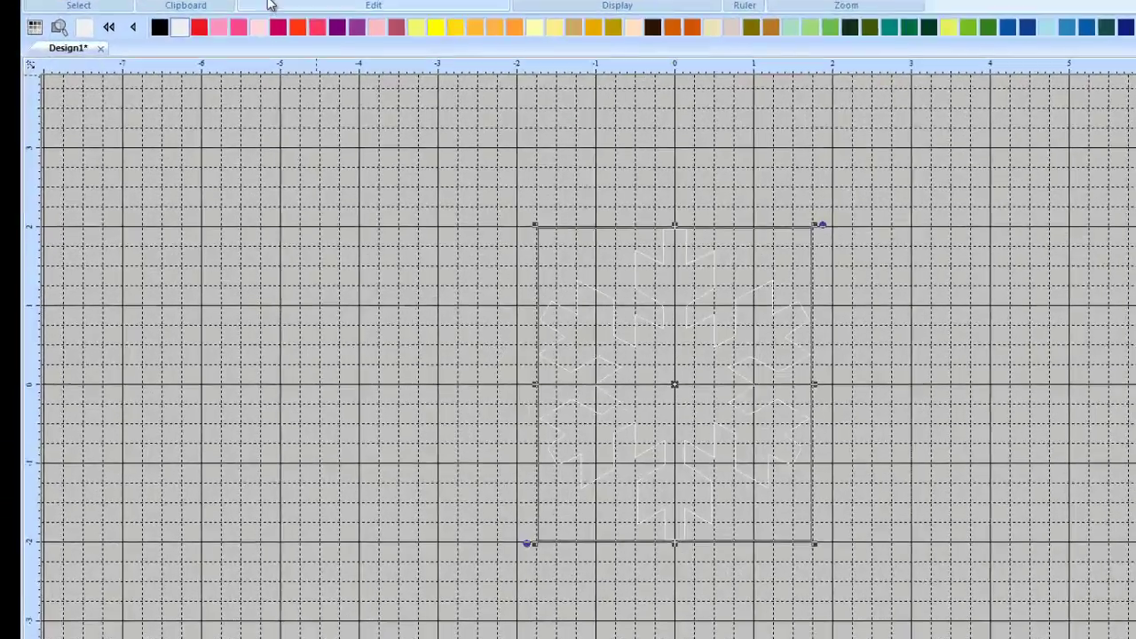
Step: Convert the selected snowflake outline to Applique stitches and apply Fabric06 as its applique fabric
click(174, 71)
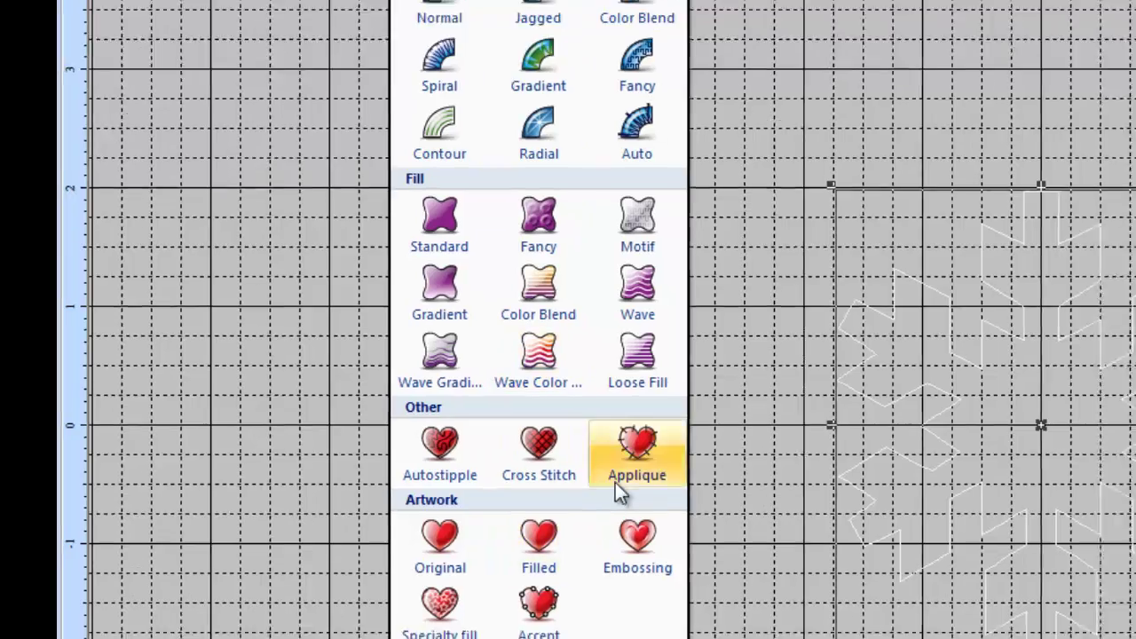
click(616, 480)
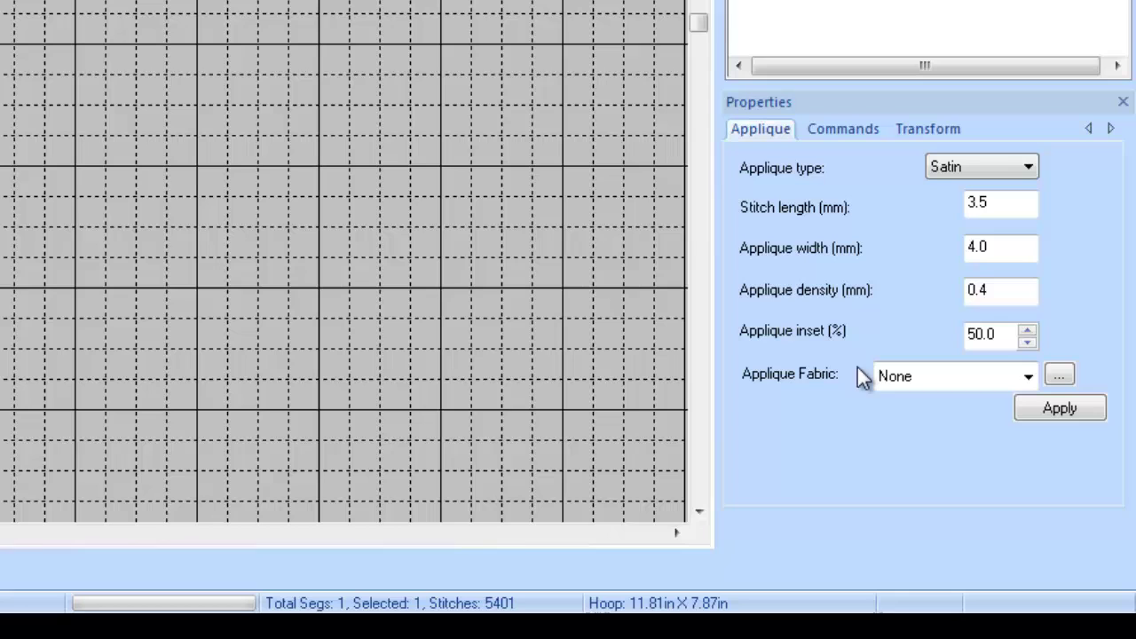
click(1027, 377)
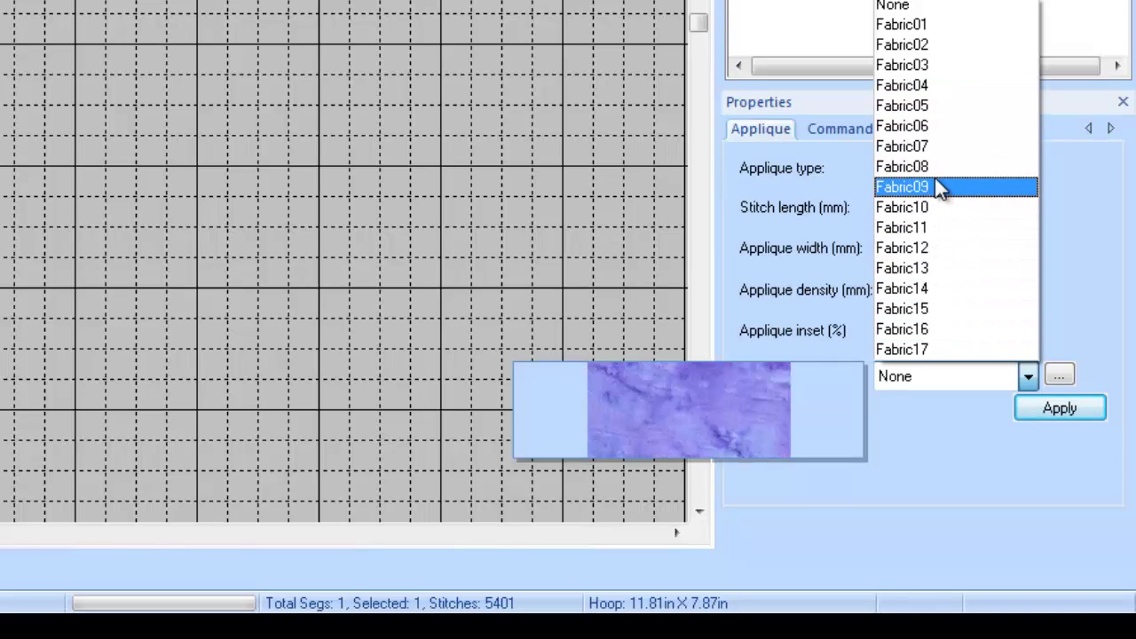
click(932, 468)
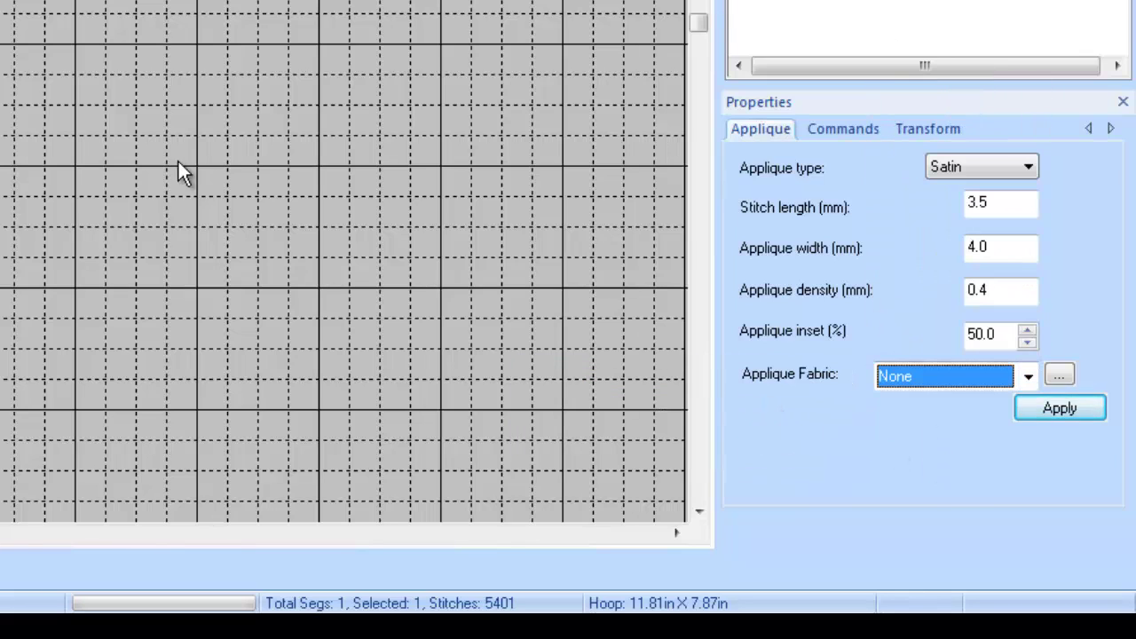
click(1025, 378)
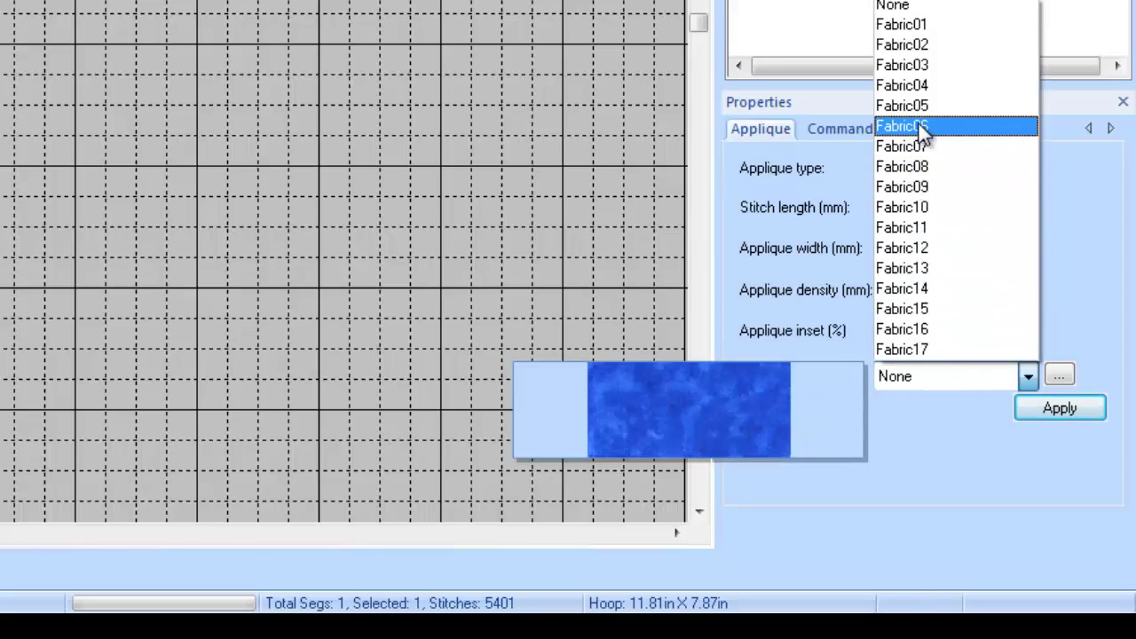
click(923, 130)
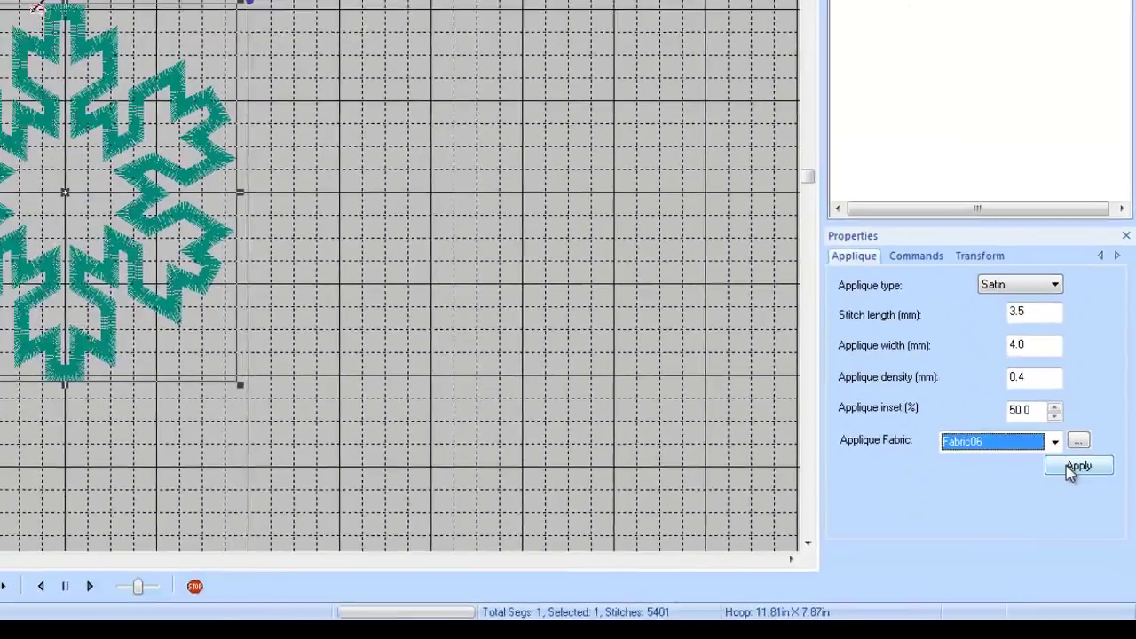
click(1021, 408)
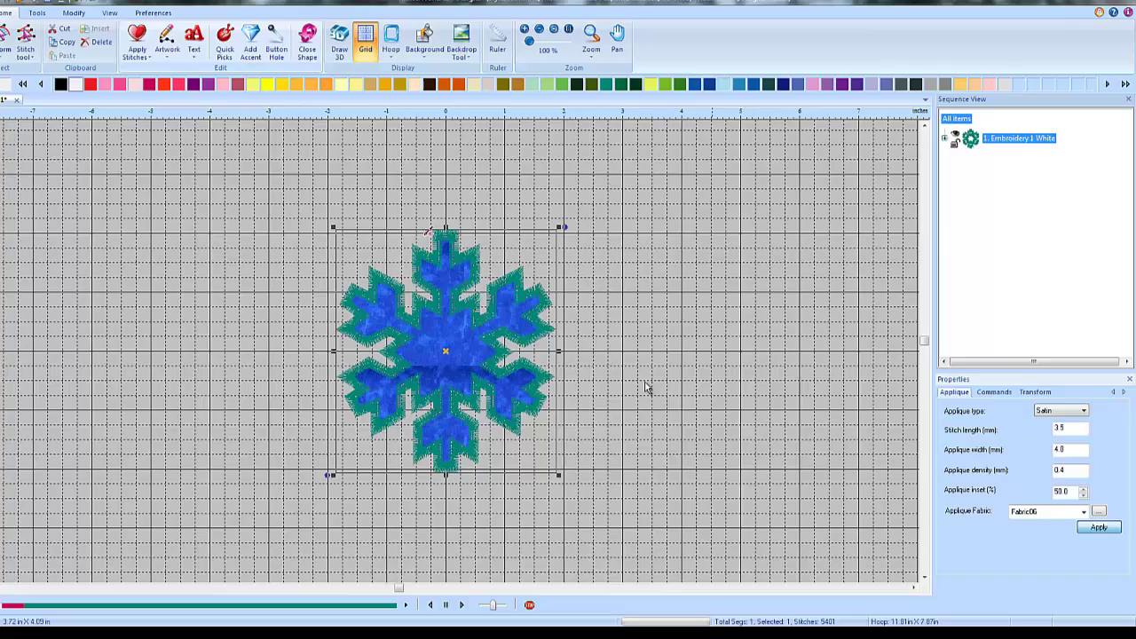